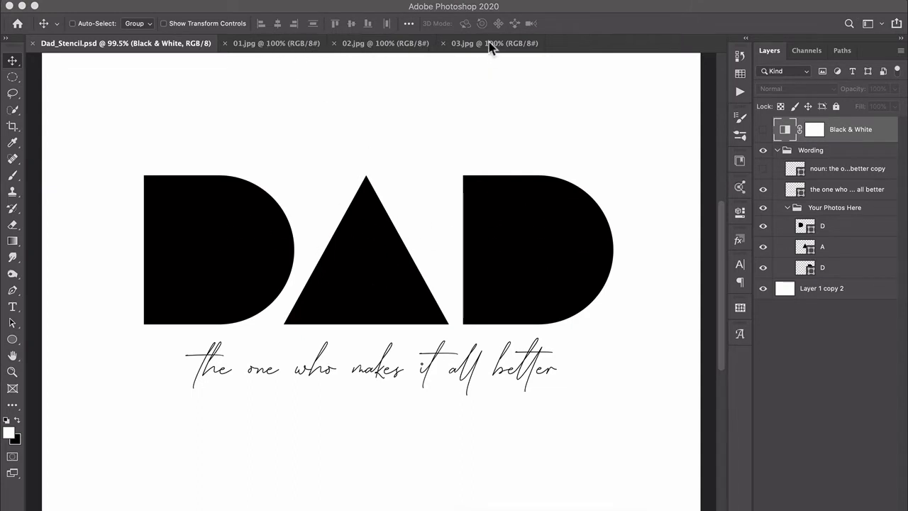
# Copy the entire sunset photo from 01.jpg and return to Dad_Stencil.psd
pyautogui.click(273, 43)
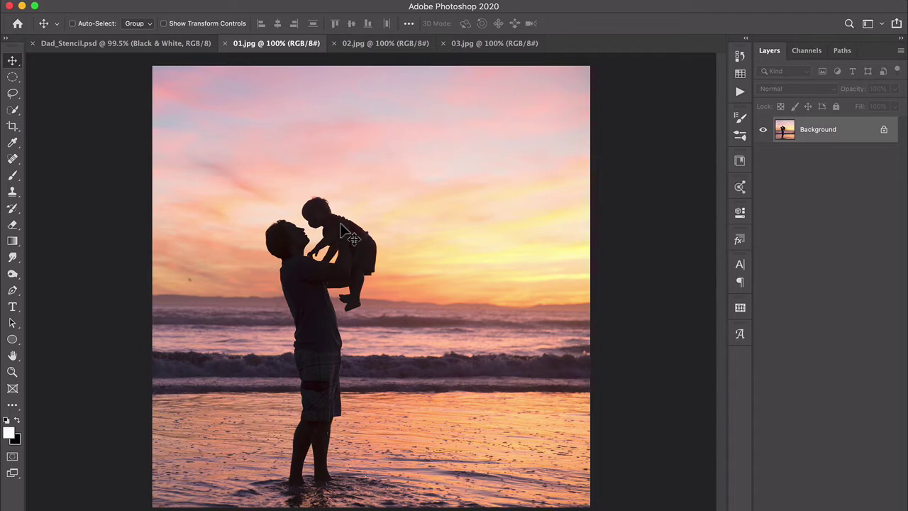
pyautogui.press('super+a')
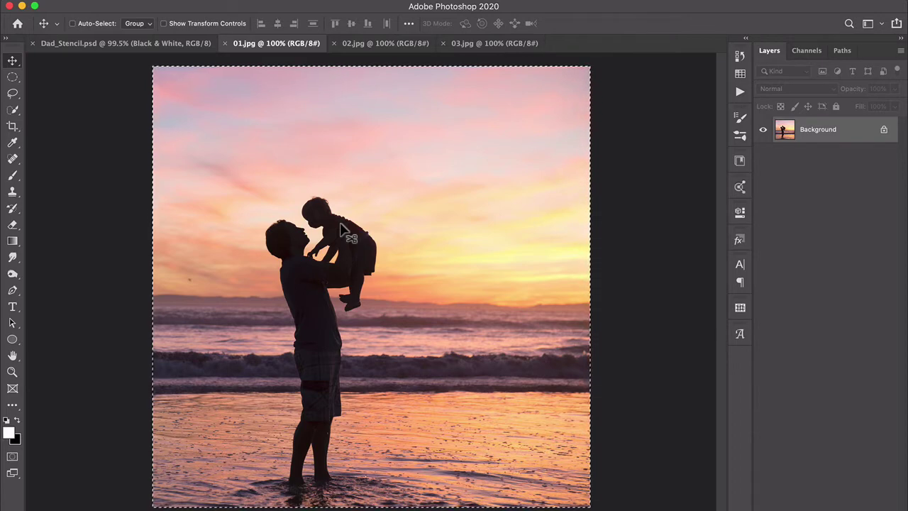
pyautogui.press('super+c')
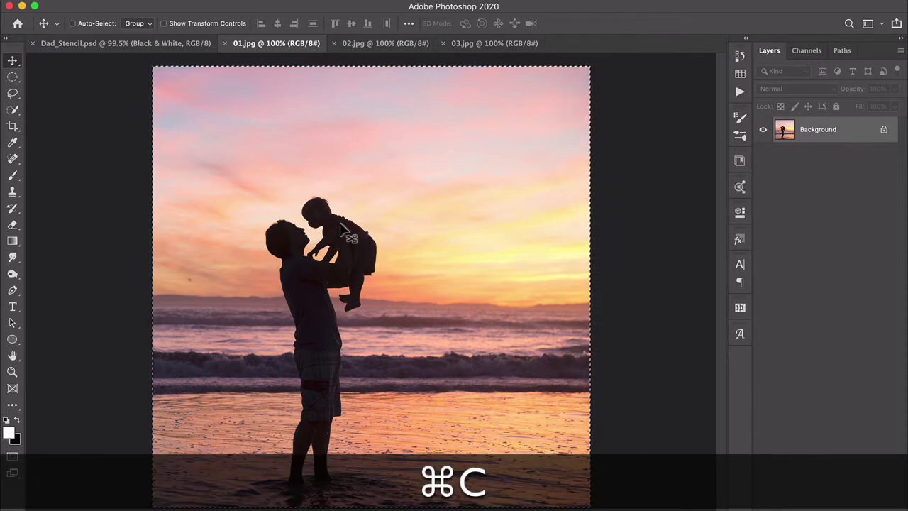
pyautogui.click(142, 44)
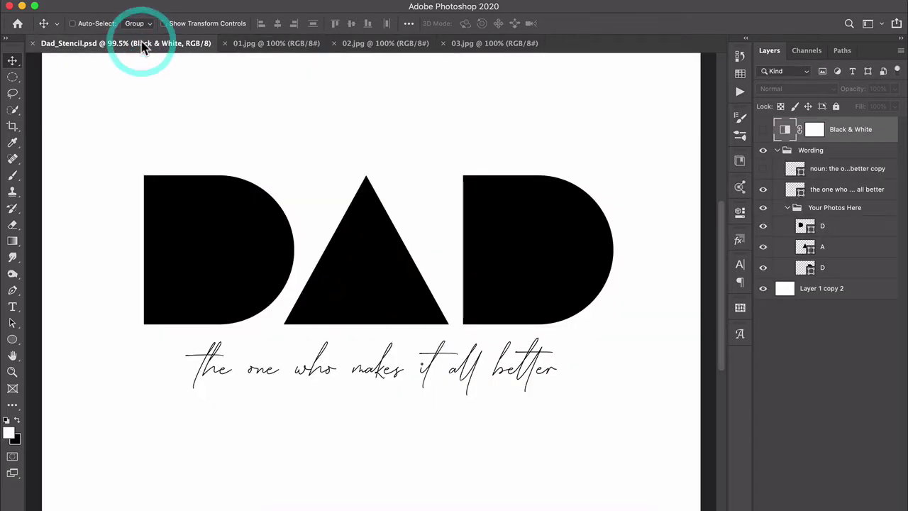
# Paste the sunset photo as Layer 1 directly above the first D letter layer
pyautogui.click(826, 231)
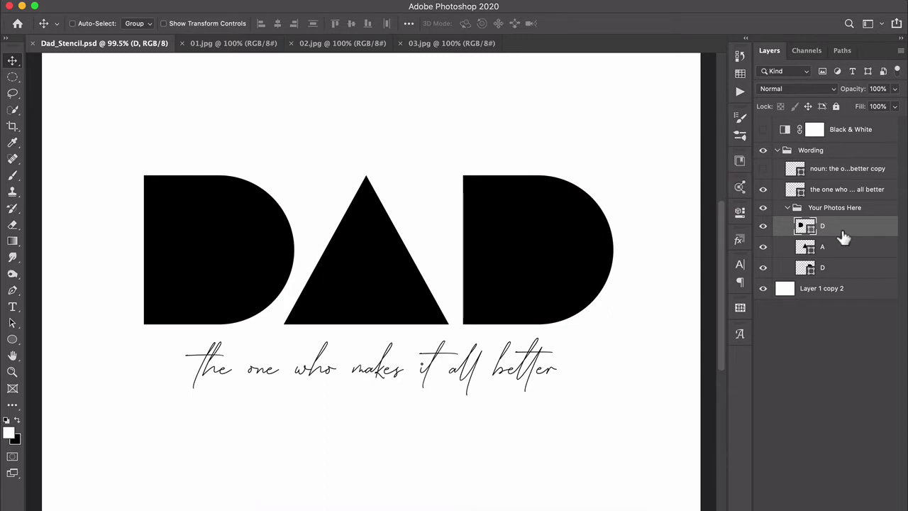
pyautogui.press('super+v')
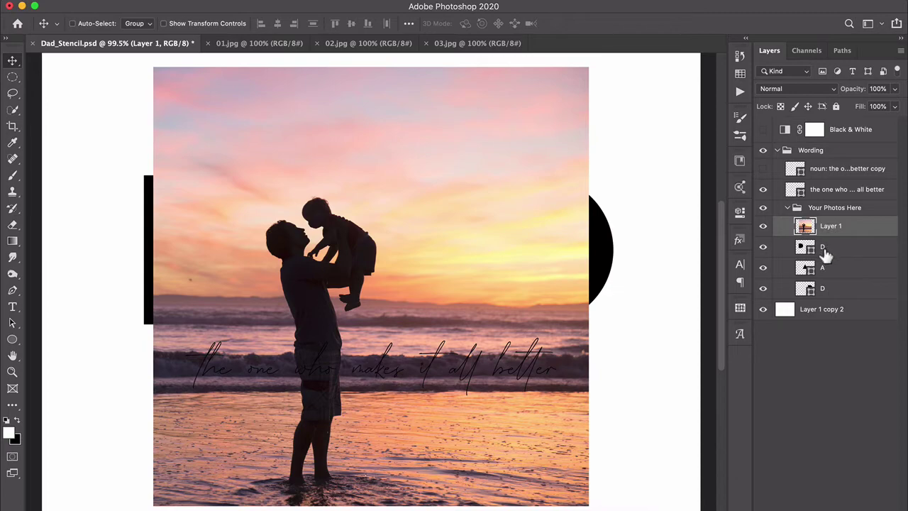
pyautogui.scroll(-2, 826, 256)
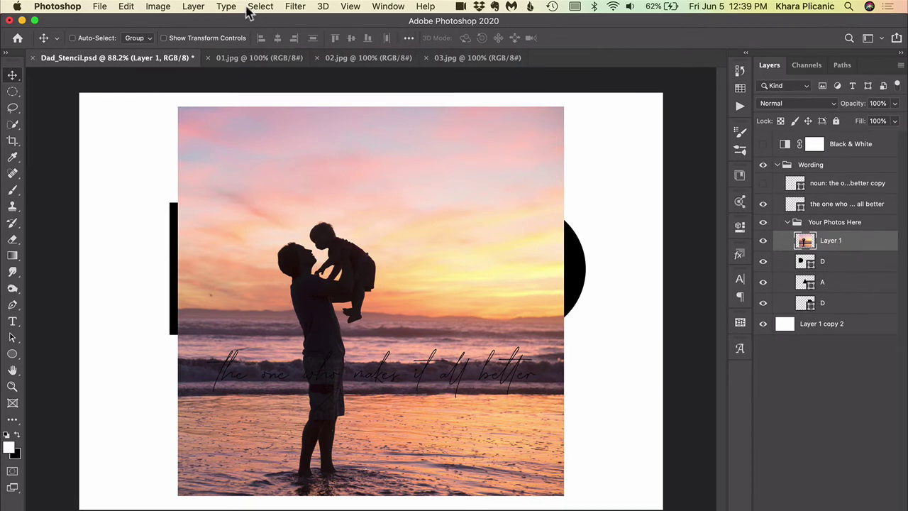
# Clip the sunset photo to the first D and position the silhouette inside the letter
pyautogui.click(193, 7)
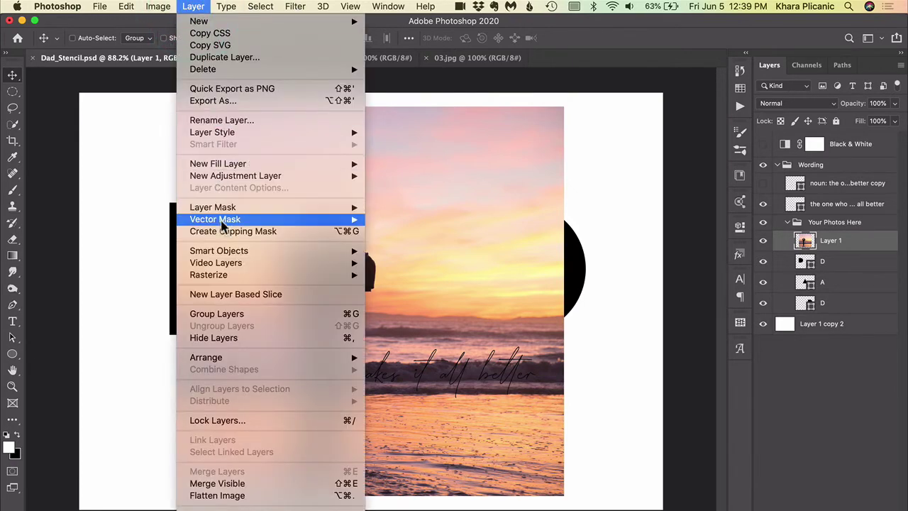
pyautogui.click(229, 231)
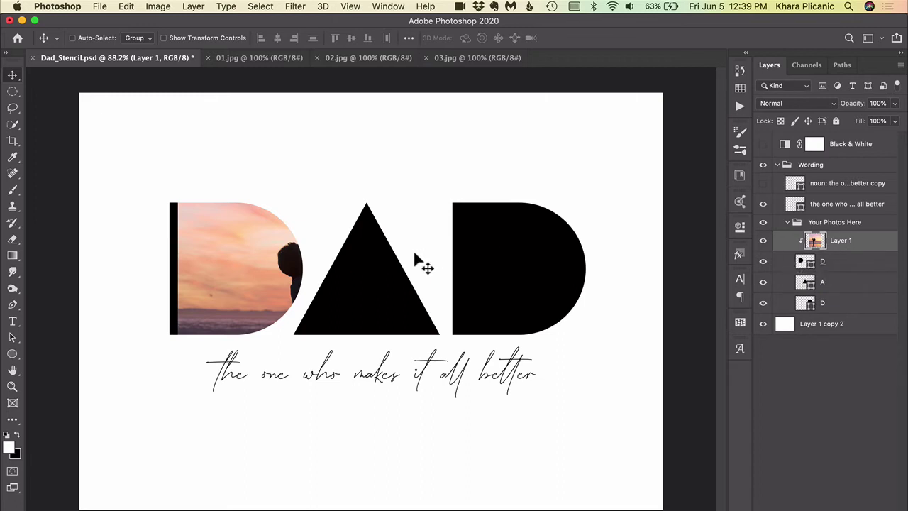
pyautogui.moveTo(319, 263); pyautogui.dragTo(183, 248)
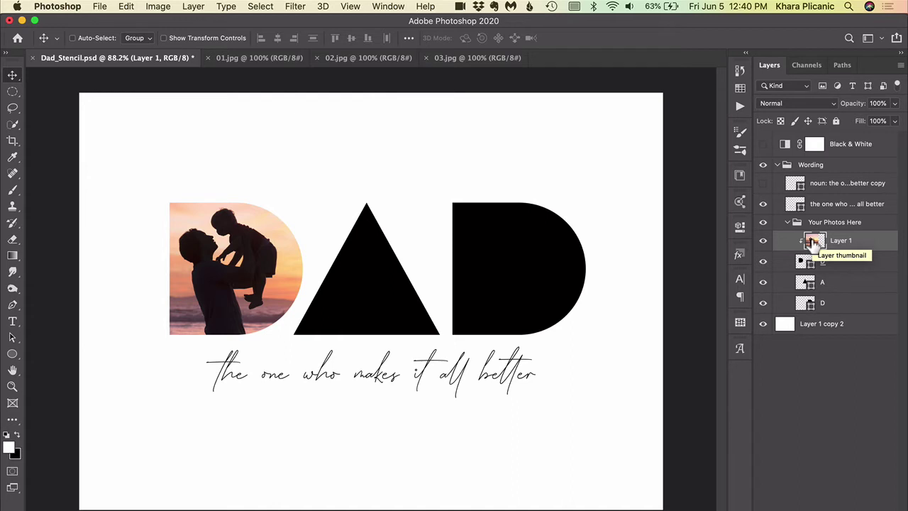
# Start a free transform on the sunset photo, zooming in to check it, then fit the design on screen
pyautogui.click(389, 261)
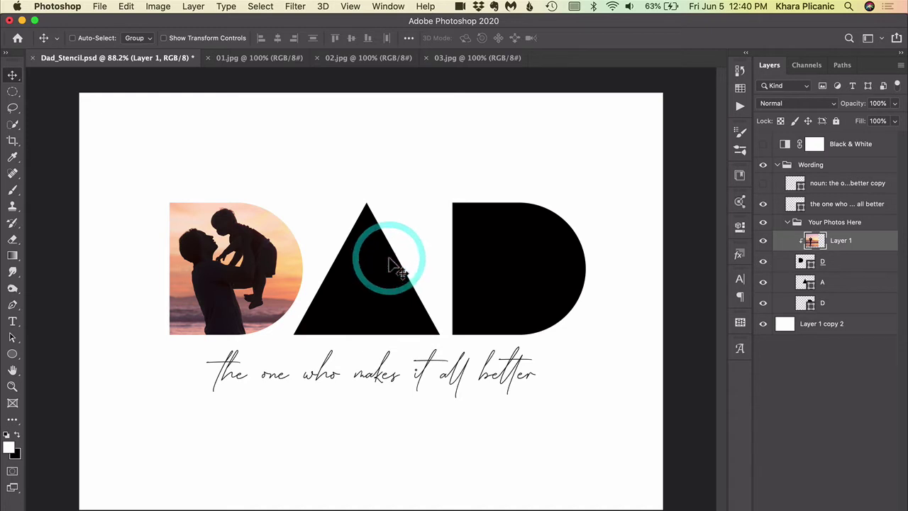
pyautogui.press('super')
pyautogui.press('super+t')
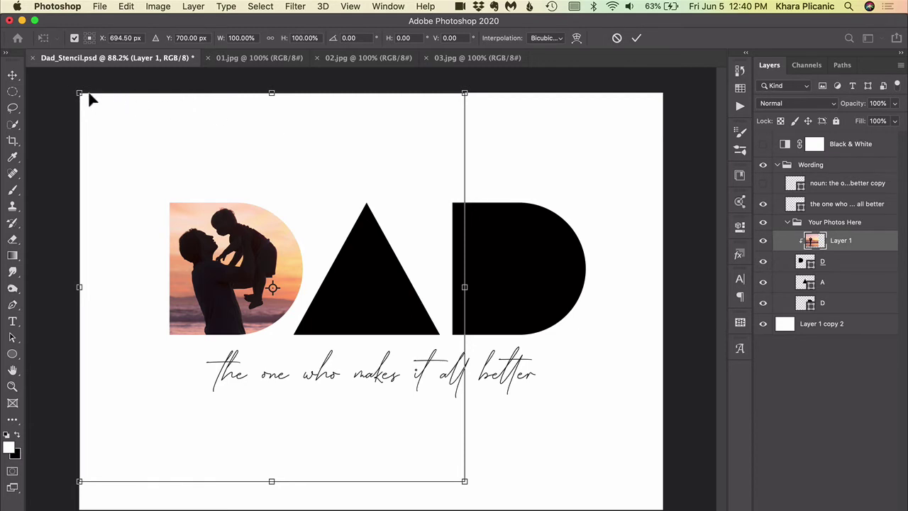
pyautogui.press('super+equal')
pyautogui.press('super+equal')
pyautogui.hscroll(-10, 199, 152)
pyautogui.hscroll(-5, 199, 149)
pyautogui.scroll(3, 198, 149)
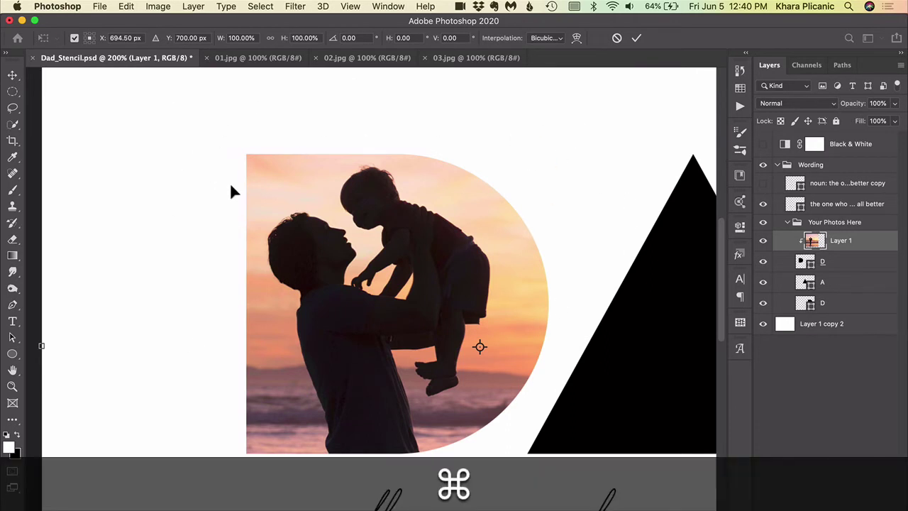
pyautogui.press('super+0')
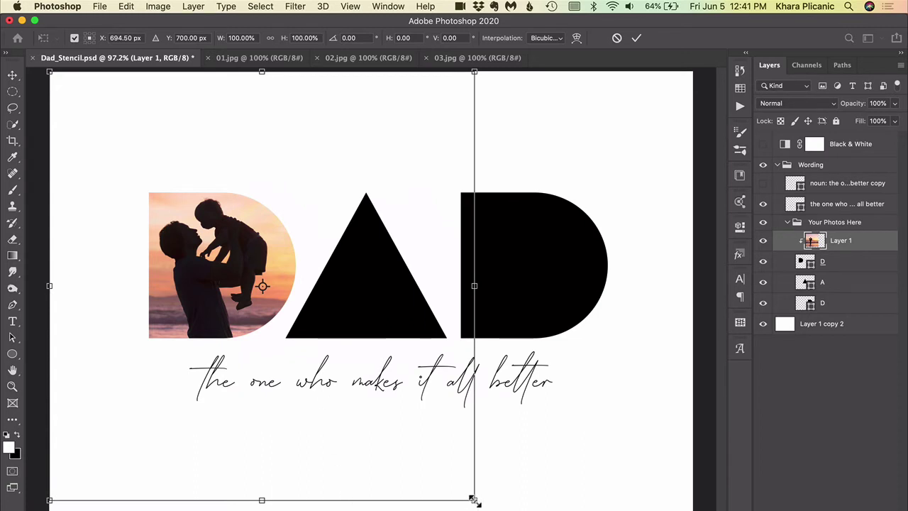
# Scale the sunset photo to about 71.49%, reposition it inside the D, and commit
pyautogui.moveTo(474, 500); pyautogui.dragTo(334, 354)
pyautogui.moveTo(247, 294); pyautogui.dragTo(295, 349)
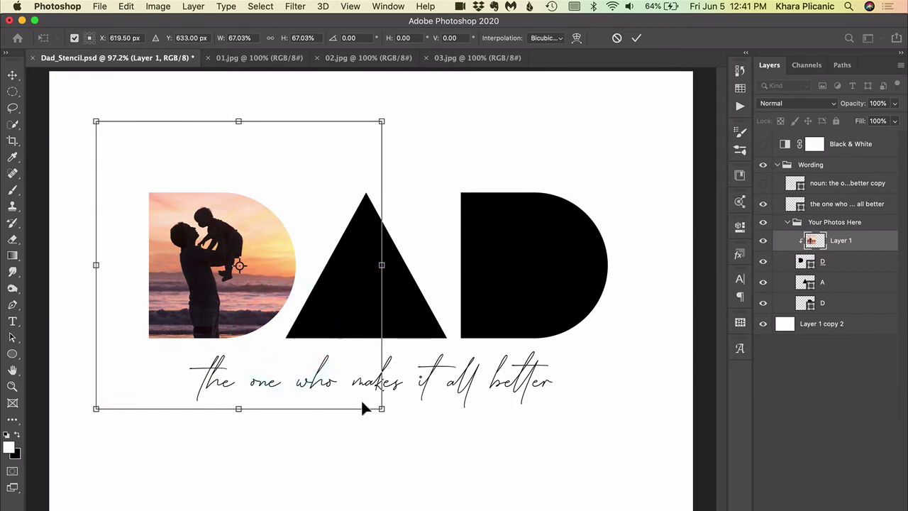
pyautogui.moveTo(383, 410); pyautogui.dragTo(402, 426)
pyautogui.moveTo(355, 381); pyautogui.dragTo(351, 379)
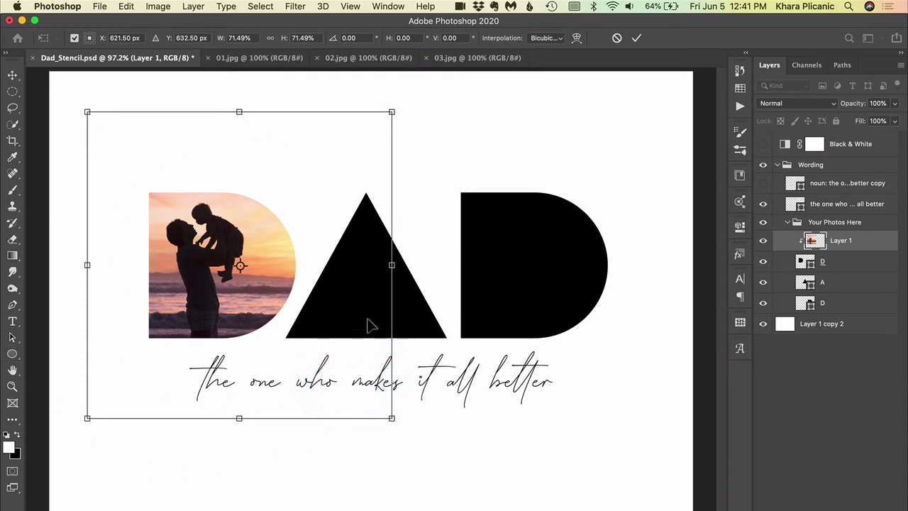
pyautogui.click(637, 44)
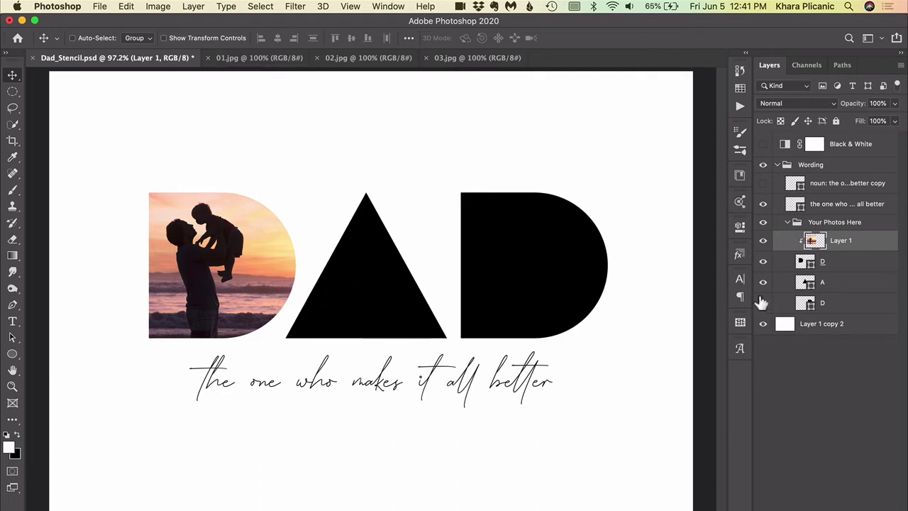
# Copy all of 02.jpg and paste the boots-on-shore photo into Dad_Stencil as Layer 2
pyautogui.click(828, 287)
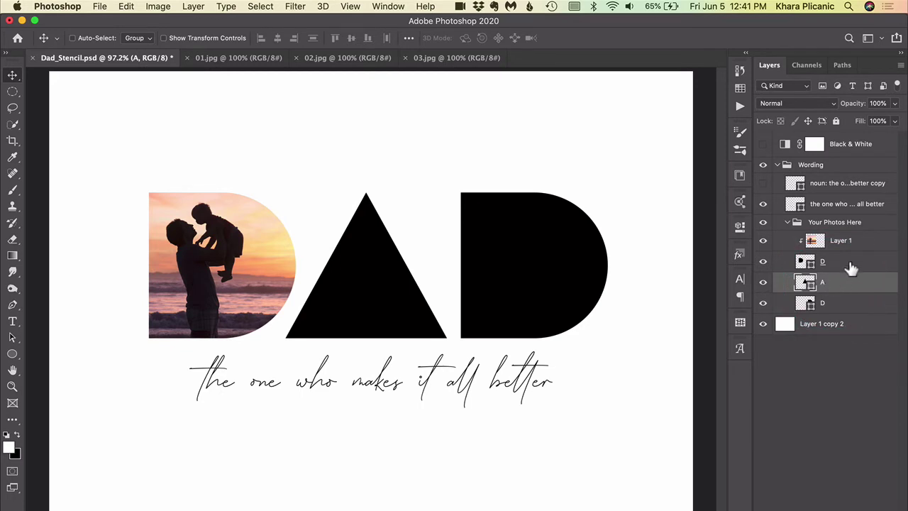
pyautogui.click(840, 242)
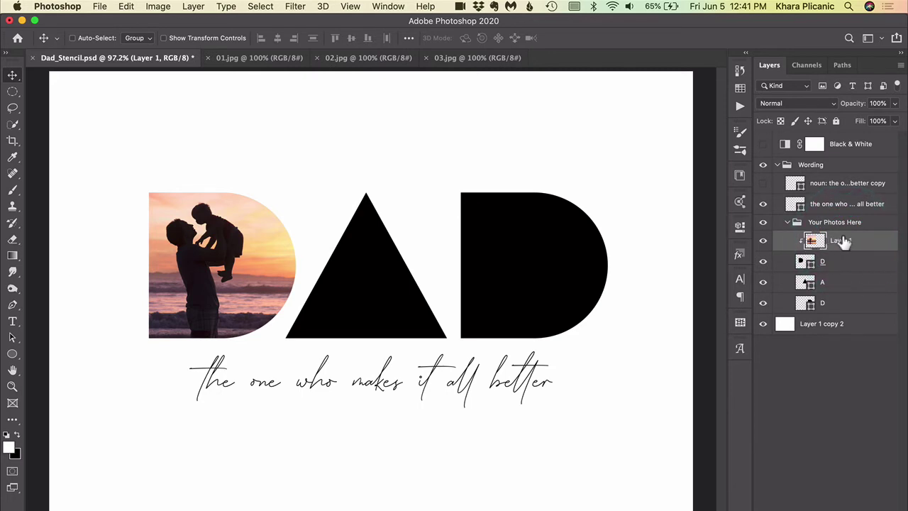
pyautogui.click(371, 60)
pyautogui.press('super+a')
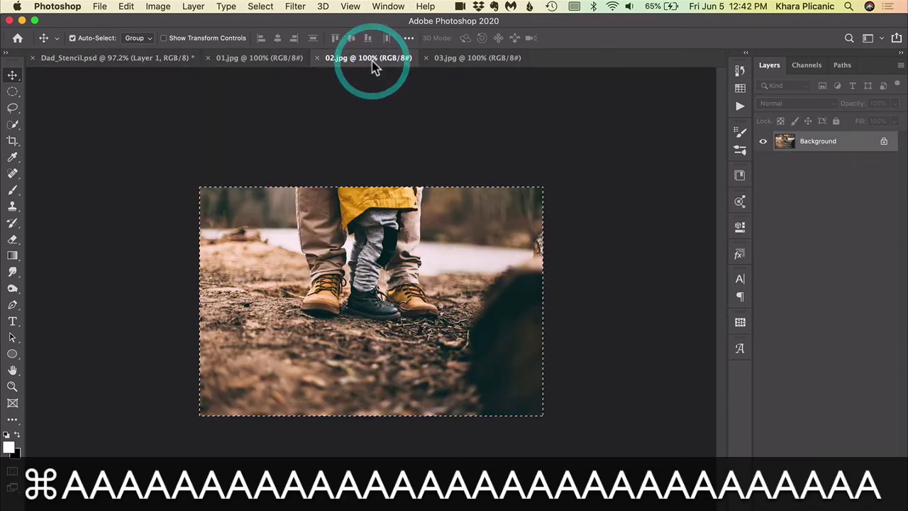
pyautogui.press('super+c')
pyautogui.click(139, 60)
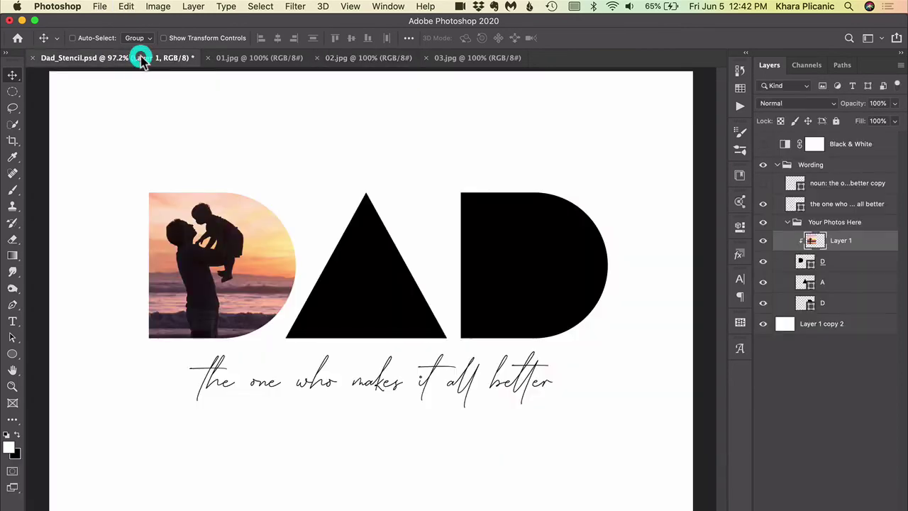
pyautogui.press('super+v')
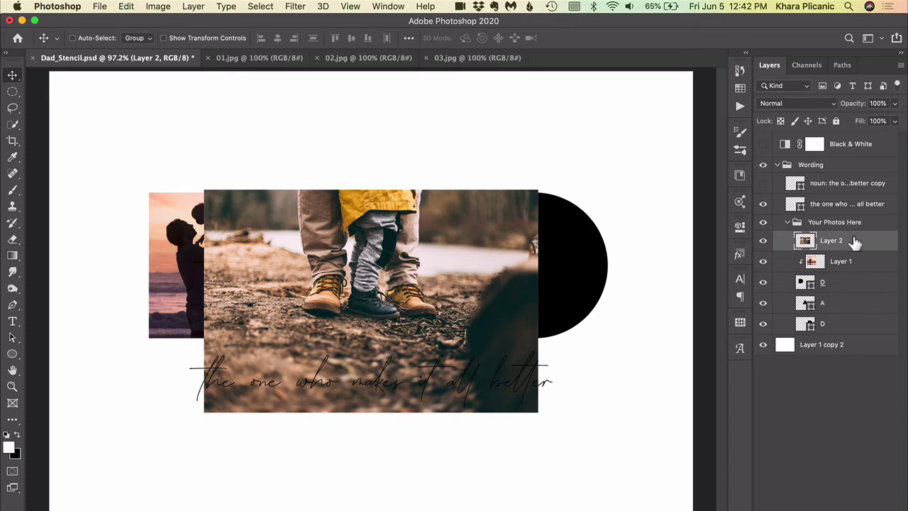
# Move Layer 2 above the A layer and clip the boots photo into the A triangle
pyautogui.moveTo(855, 244); pyautogui.dragTo(847, 290)
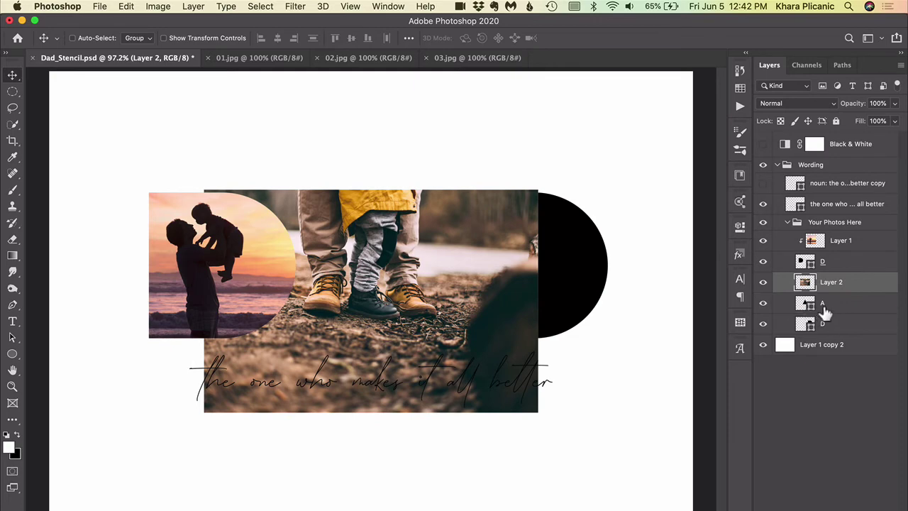
pyautogui.click(194, 7)
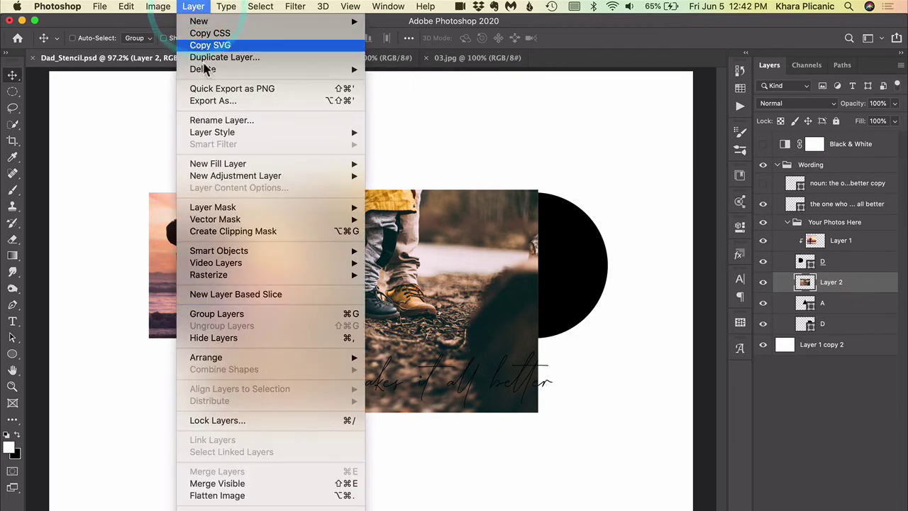
pyautogui.click(238, 234)
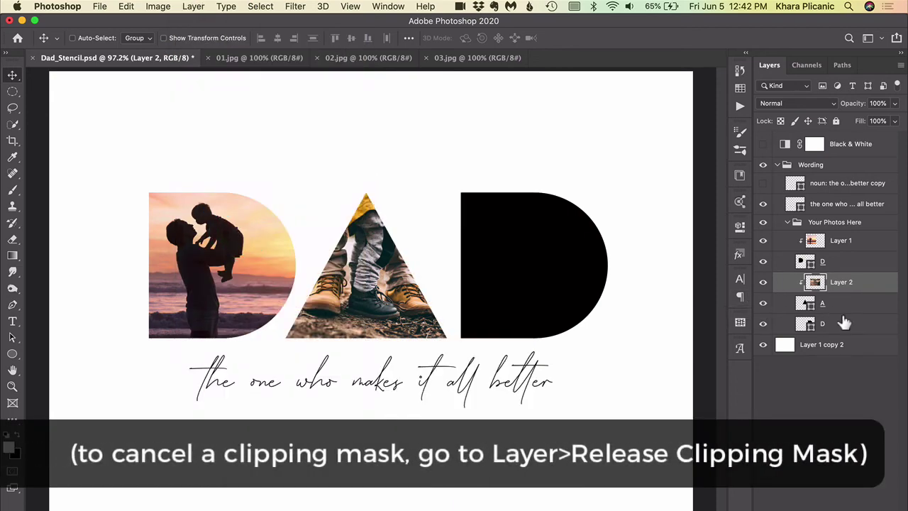
pyautogui.click(843, 326)
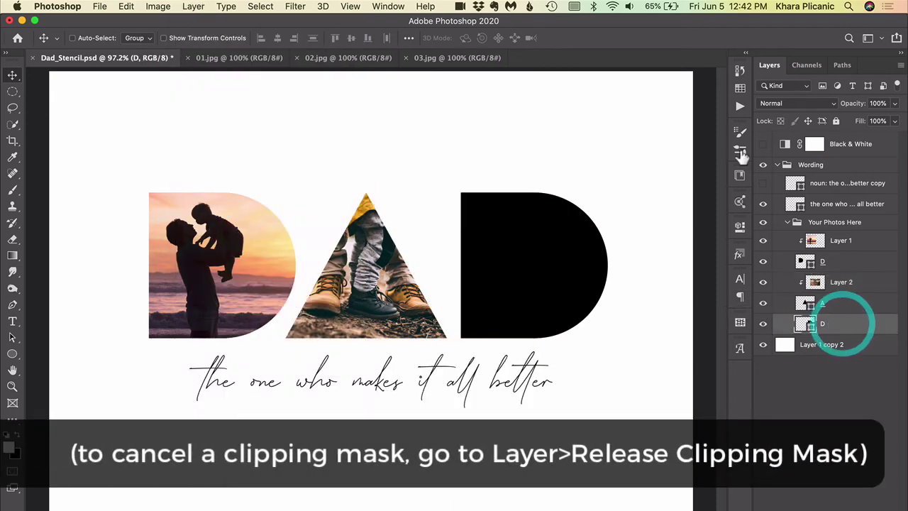
# Paste the 03.jpg father-and-son photo as Layer 3, clip it into the last D, and shift it right
pyautogui.click(468, 58)
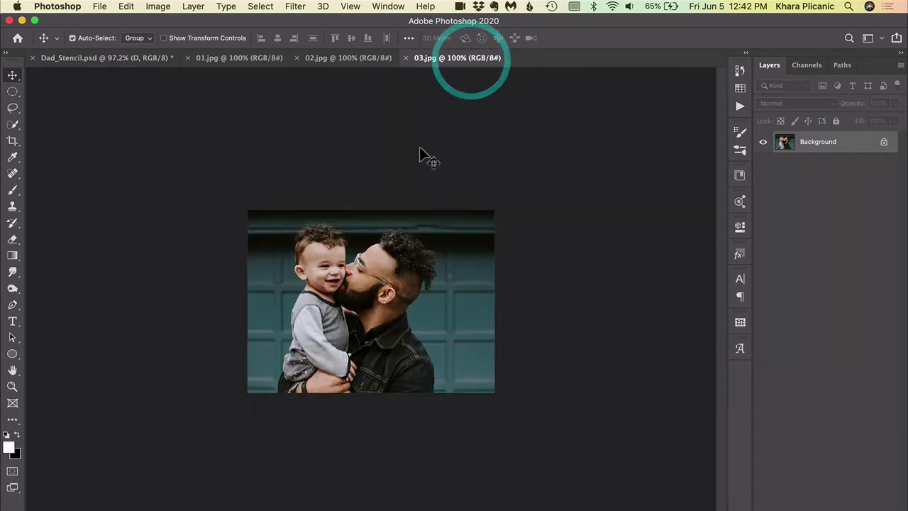
pyautogui.click(131, 57)
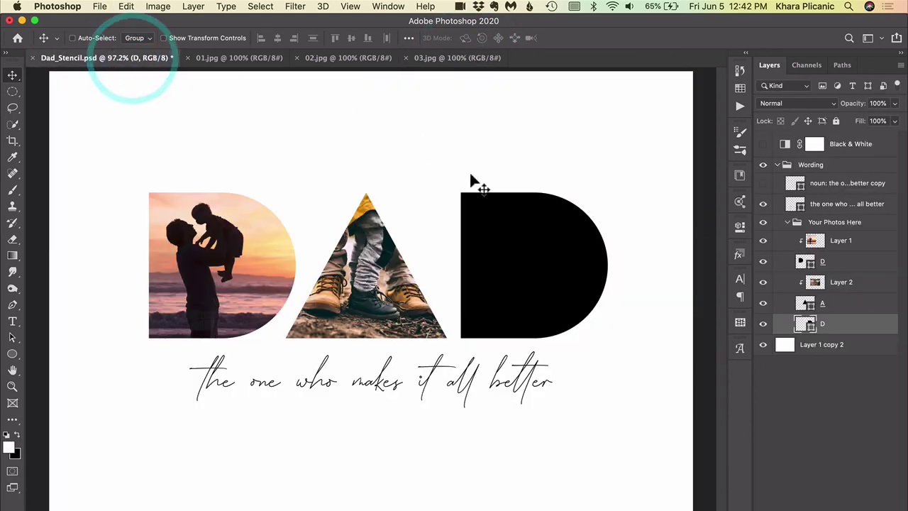
pyautogui.press('super+v')
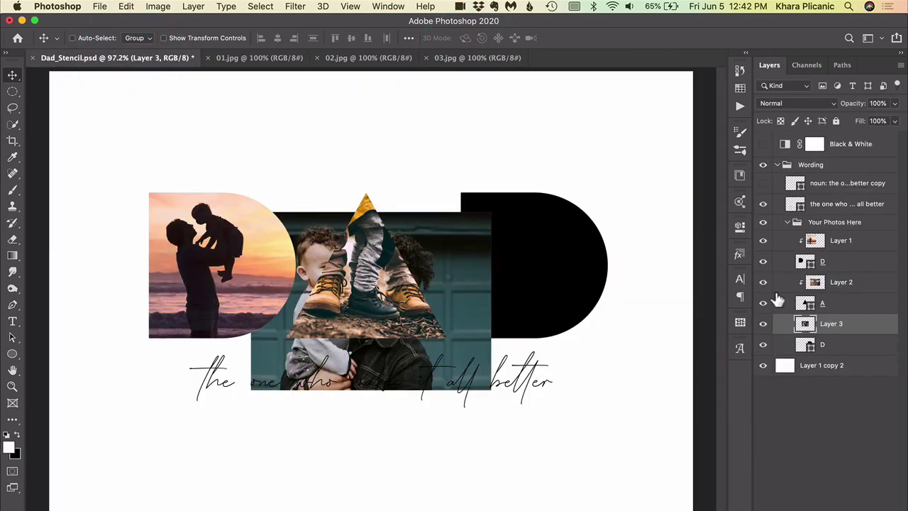
pyautogui.click(194, 7)
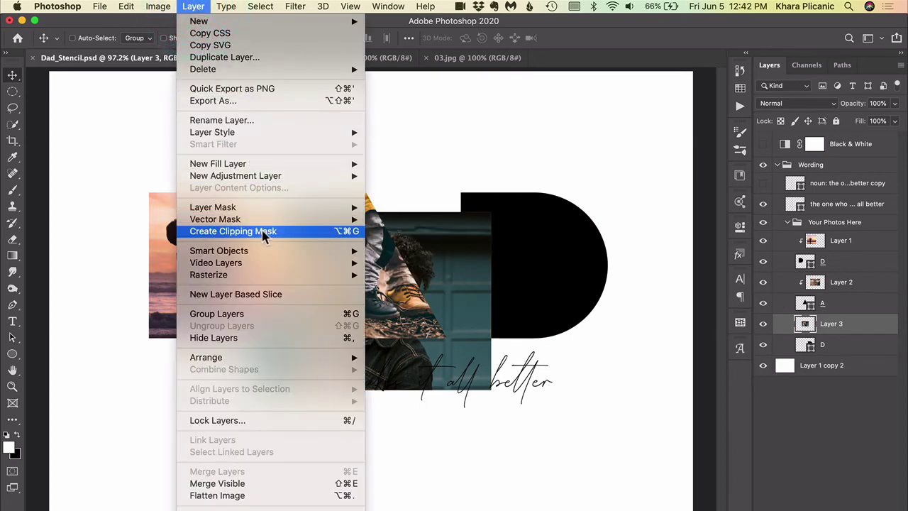
pyautogui.click(266, 234)
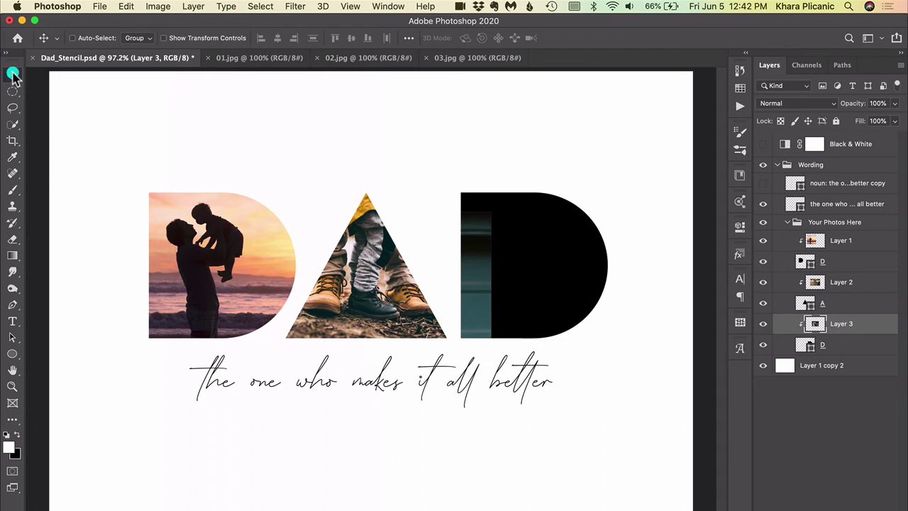
pyautogui.moveTo(460, 274); pyautogui.dragTo(622, 243)
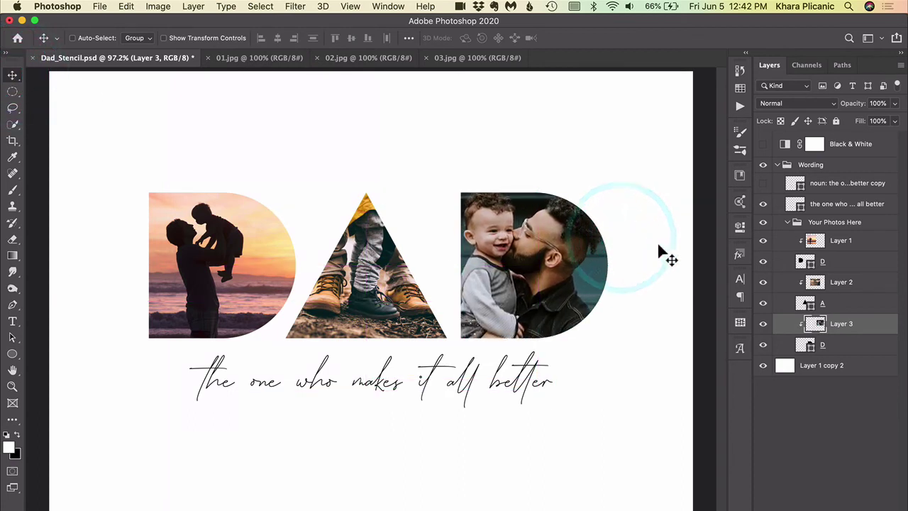
# Scale the father-and-son photo in the last D down to about 85.6% and commit
pyautogui.press('super+t')
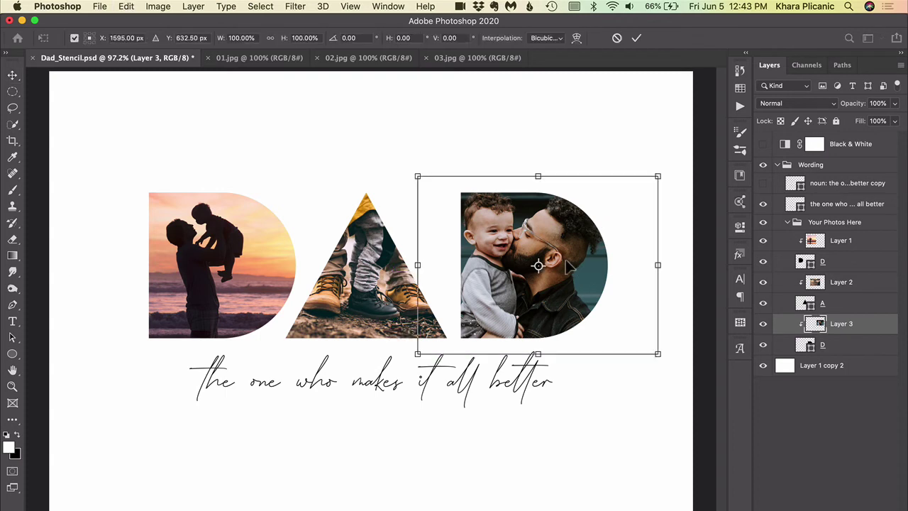
pyautogui.moveTo(416, 177); pyautogui.dragTo(435, 189)
pyautogui.doubleClick(597, 273)
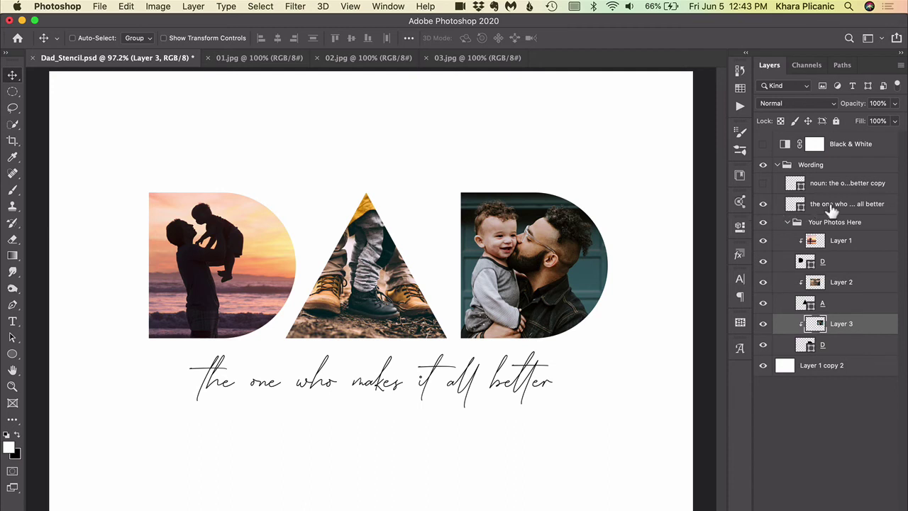
# Hide both the script tagline and the noun-definition tagline layers
pyautogui.click(763, 205)
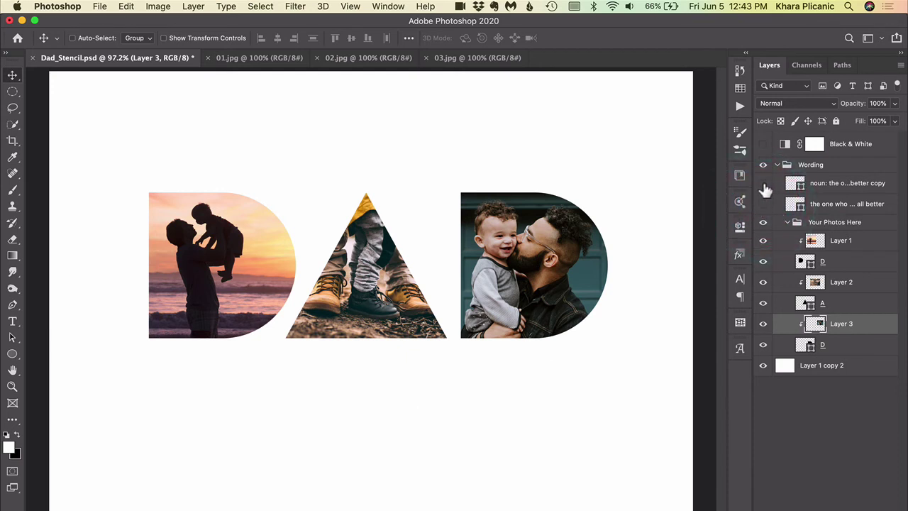
pyautogui.click(763, 184)
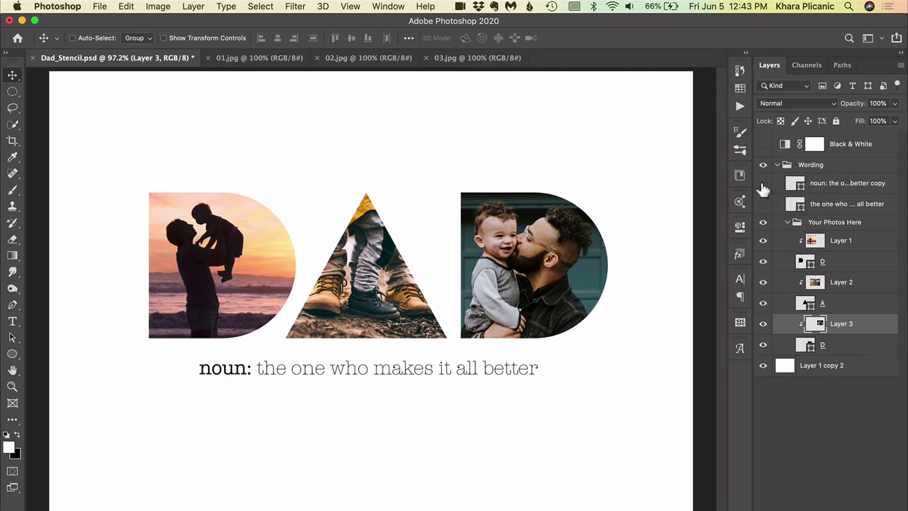
pyautogui.click(764, 185)
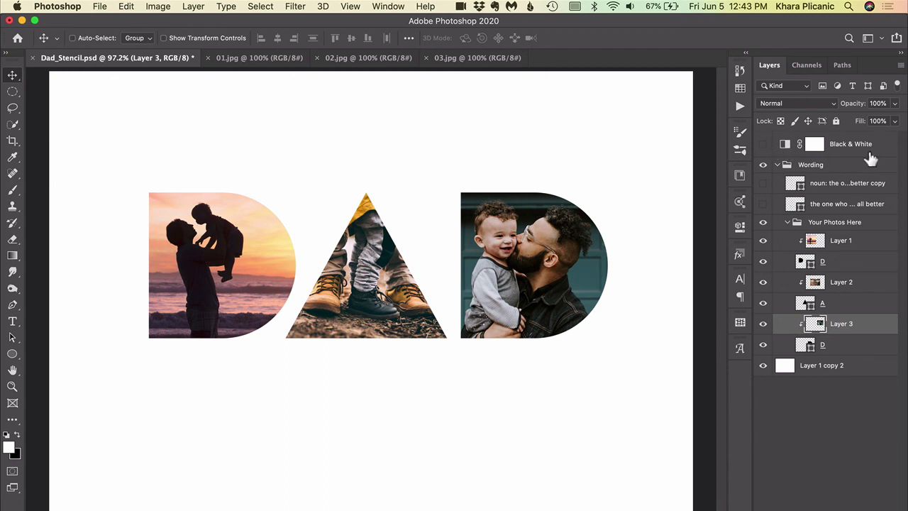
# Turn on the Black & White adjustment layer and nudge its Reds slider up in Properties
pyautogui.click(762, 145)
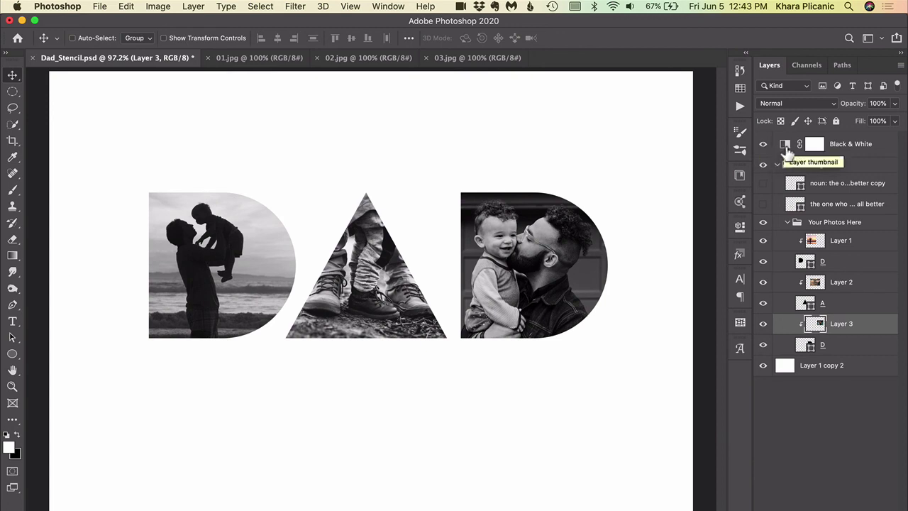
pyautogui.doubleClick(784, 146)
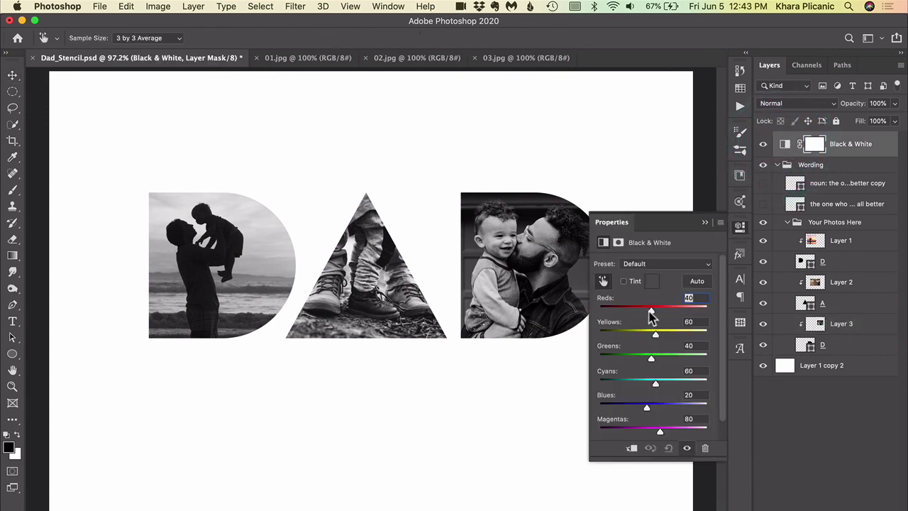
pyautogui.moveTo(651, 311); pyautogui.dragTo(629, 362)
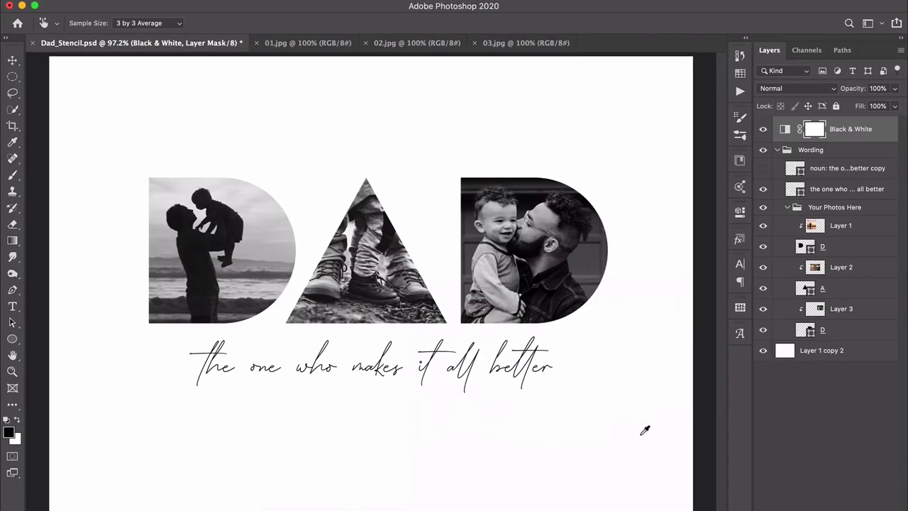